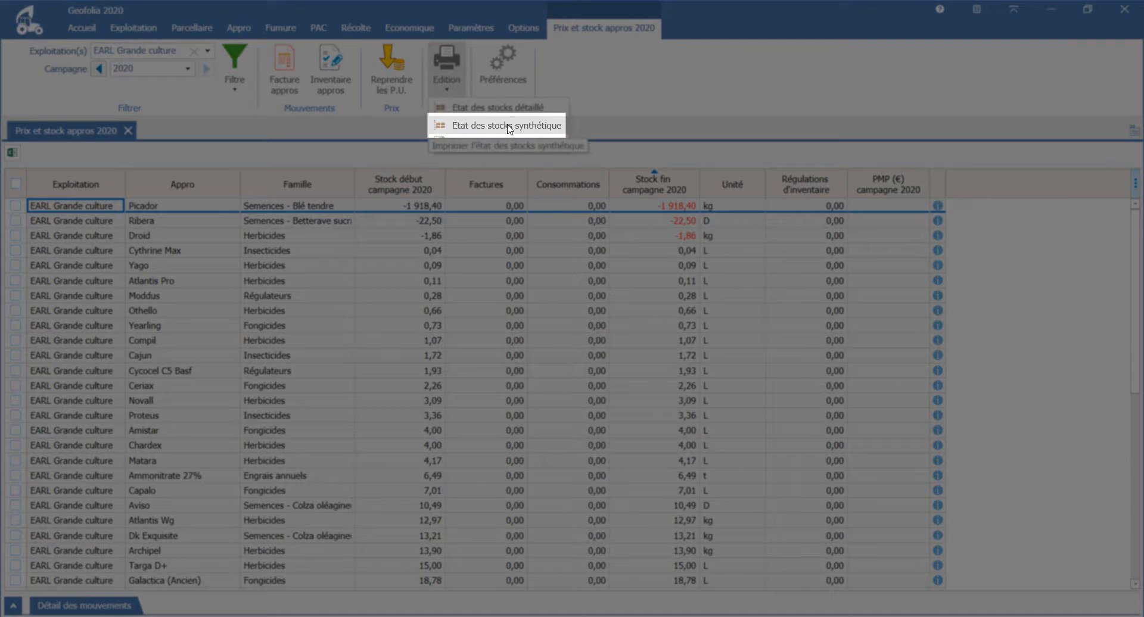
# Prepare the Etat des stocks synthétique report with every supply in the list selected, and cancel the edition.
pyautogui.click(508, 128)
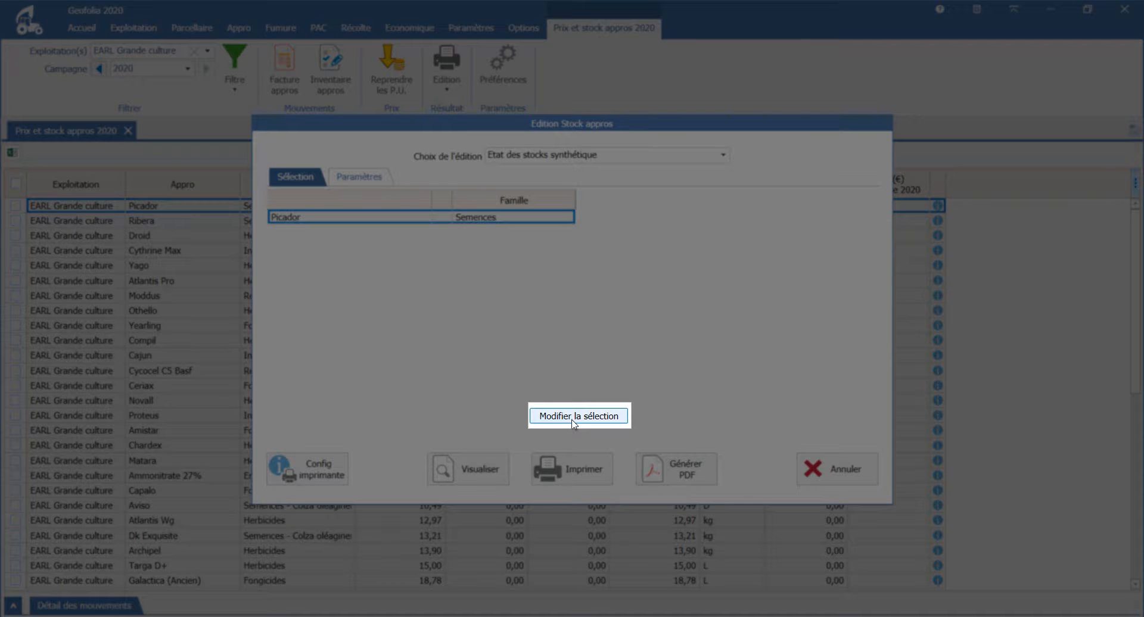
pyautogui.click(574, 416)
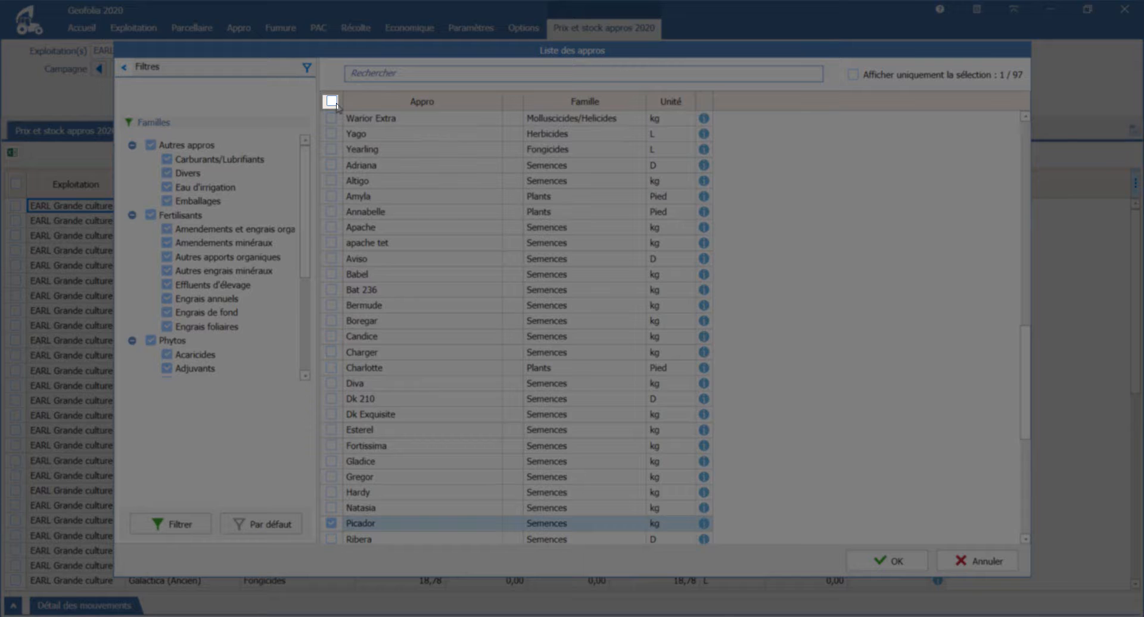
pyautogui.click(331, 102)
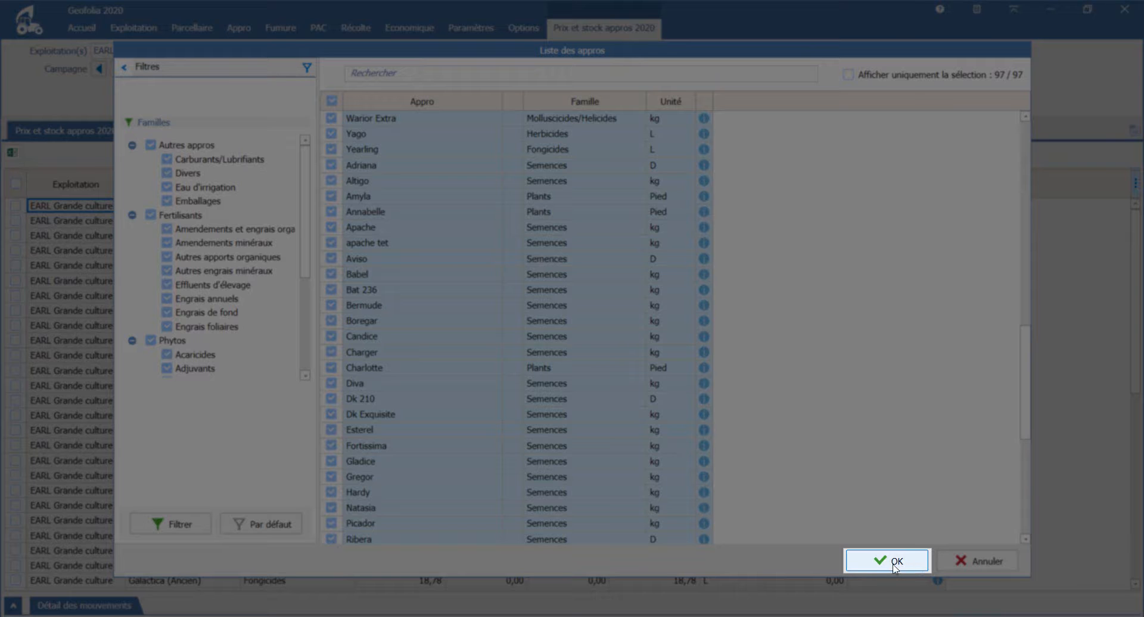
pyautogui.click(895, 566)
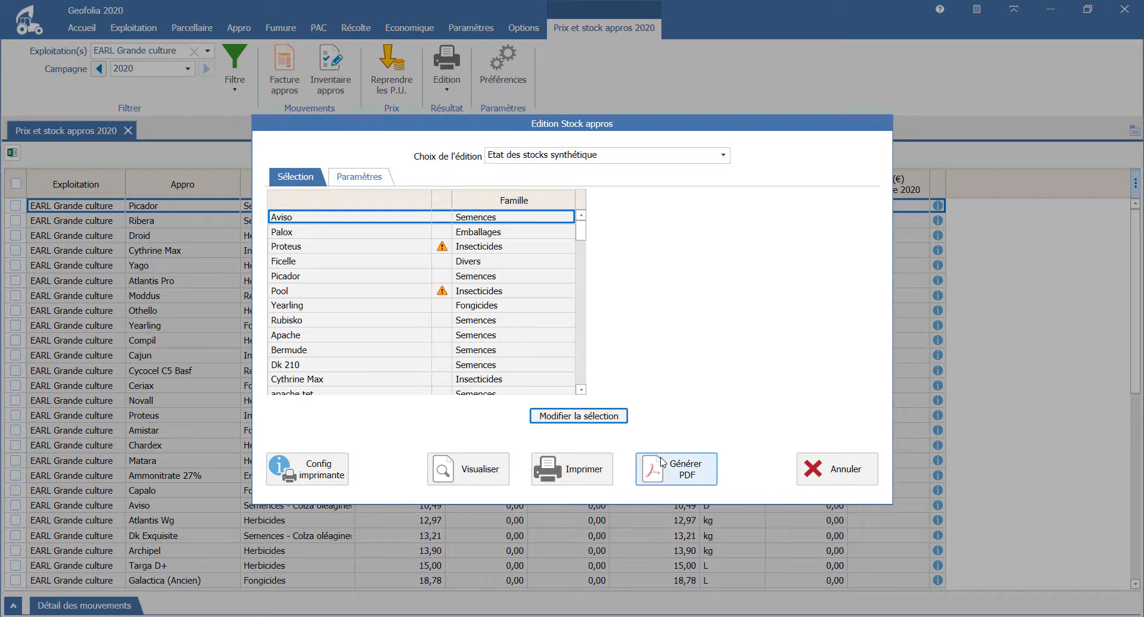
pyautogui.click(839, 469)
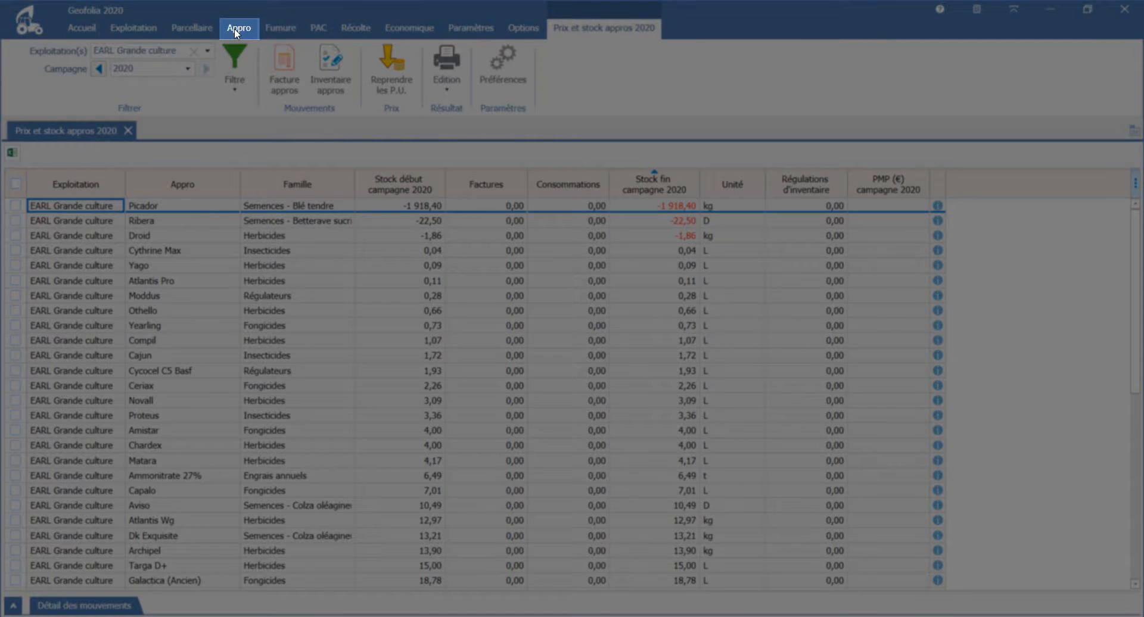
# Open the supplies inventory (Inventaire appros) for the 2019 campaign.
pyautogui.click(234, 28)
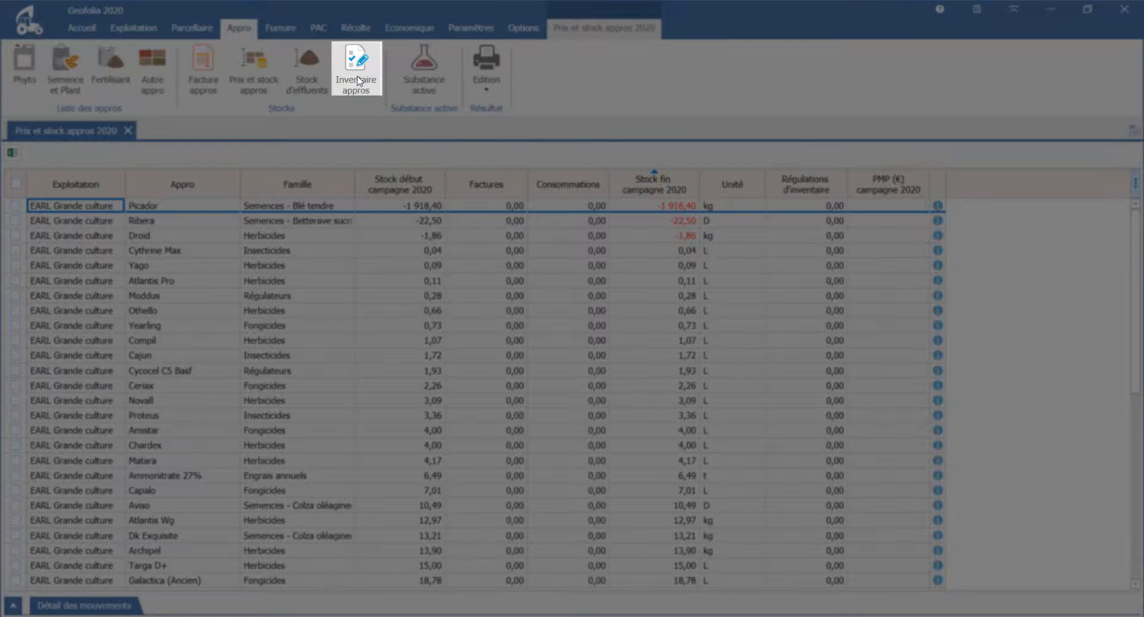
pyautogui.click(356, 71)
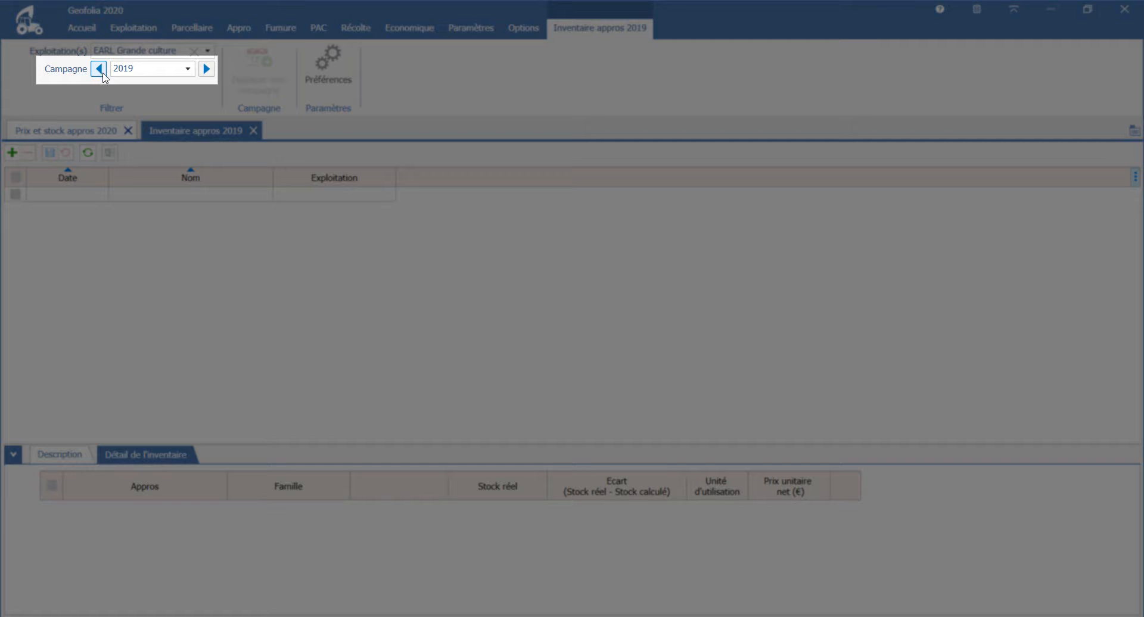
pyautogui.click(98, 69)
# Create an inventory dated 31/07/2019 for EARL Grande culture and name it "Inventaire 1".
pyautogui.click(53, 195)
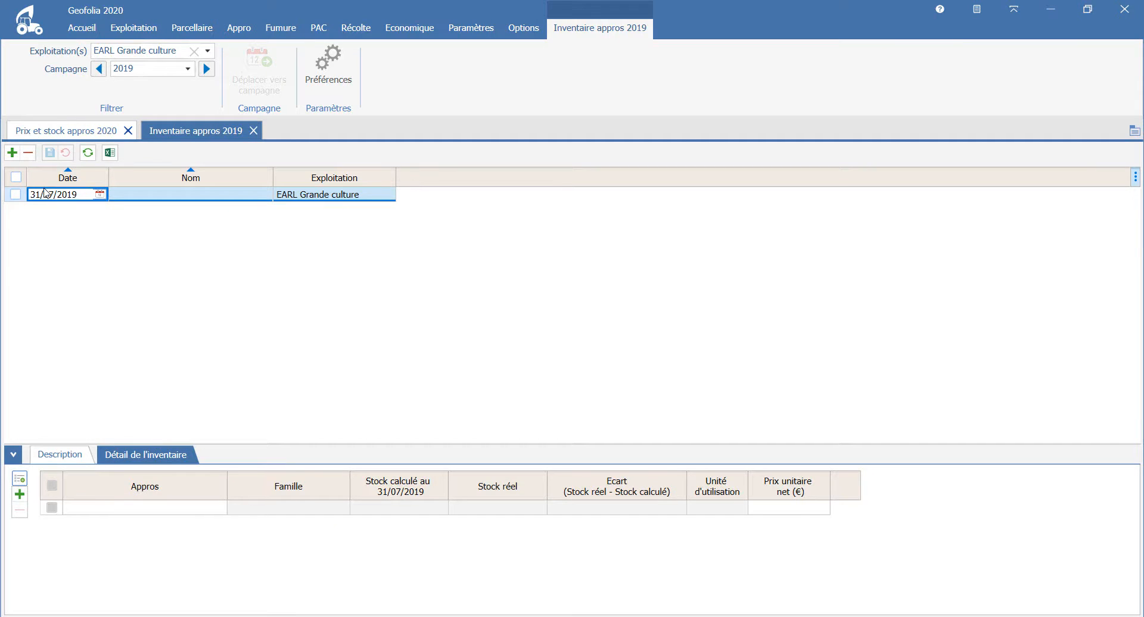
pyautogui.click(154, 196)
pyautogui.press('capslock')
pyautogui.write('I')
pyautogui.press('capslock')
pyautogui.write('nv')
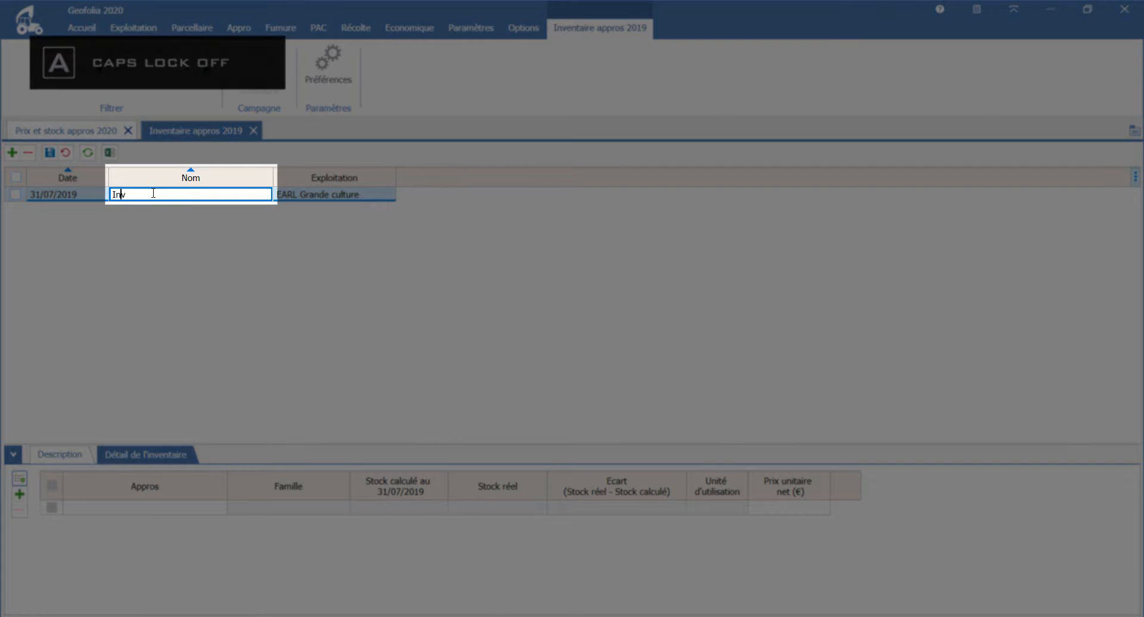
pyautogui.write('entaire')
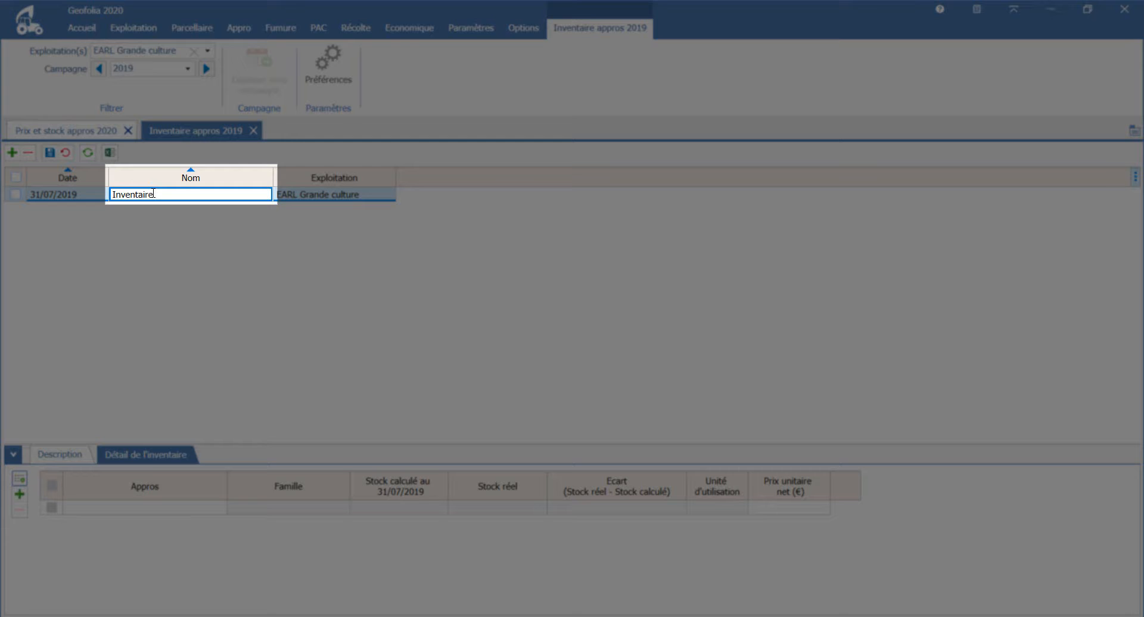
pyautogui.write(' 1')
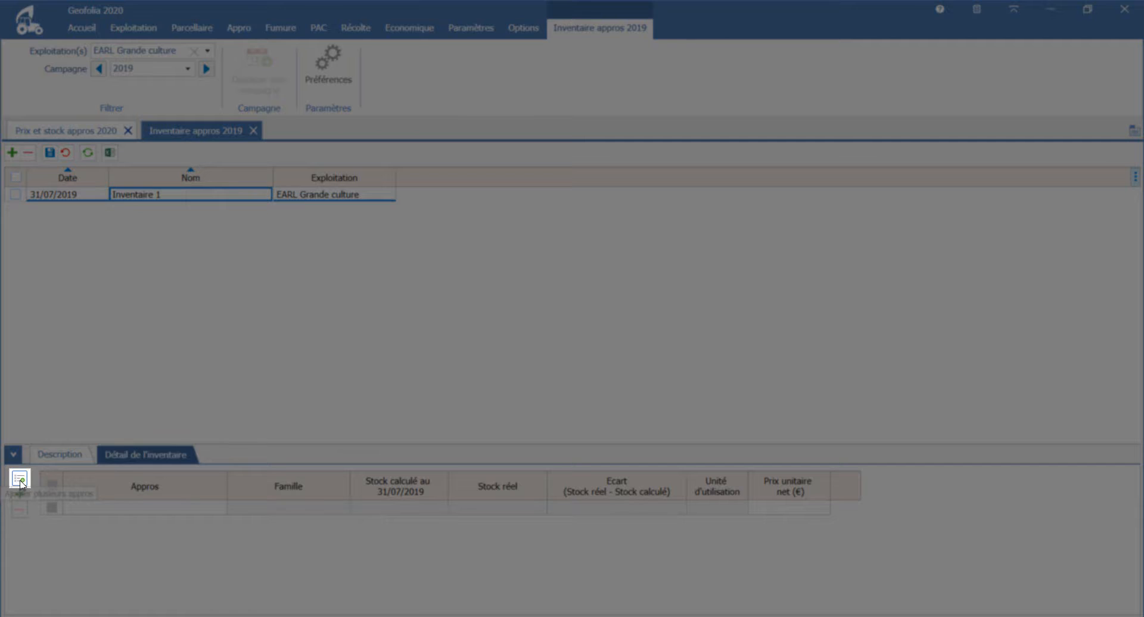
# Add all supplies from the supply list to the detail of Inventaire 1 at once.
pyautogui.click(19, 480)
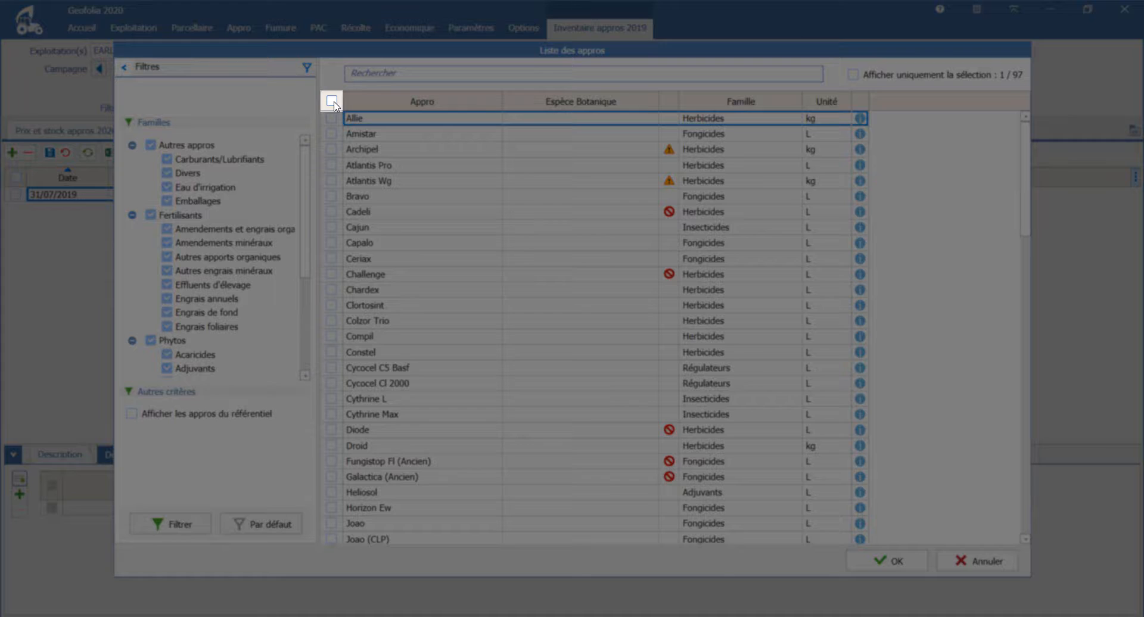
pyautogui.click(332, 101)
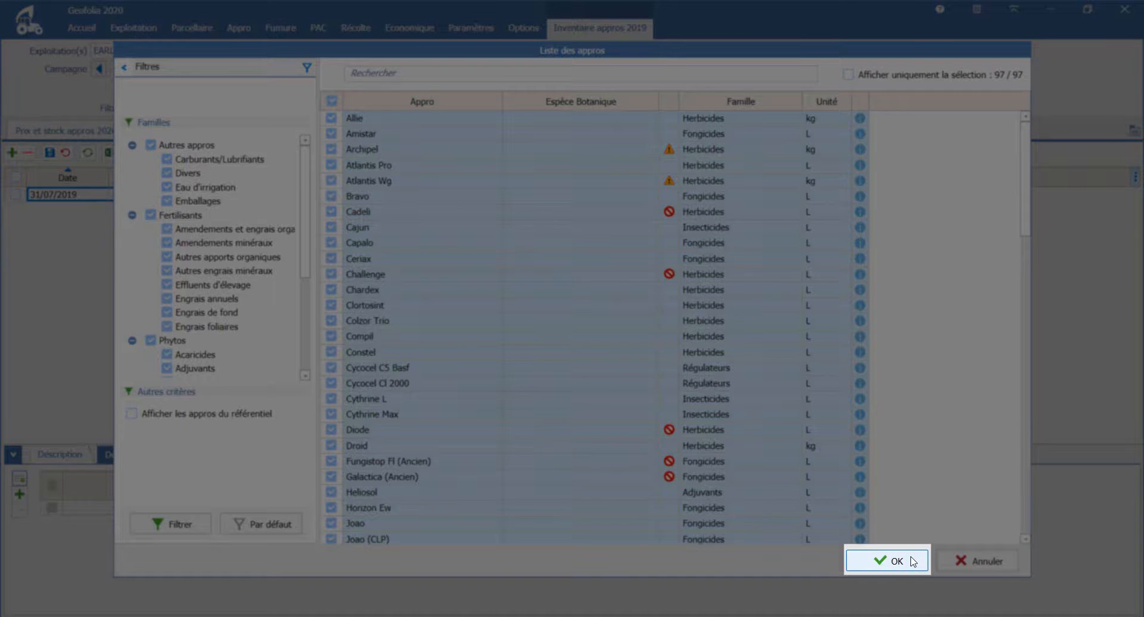
pyautogui.click(897, 562)
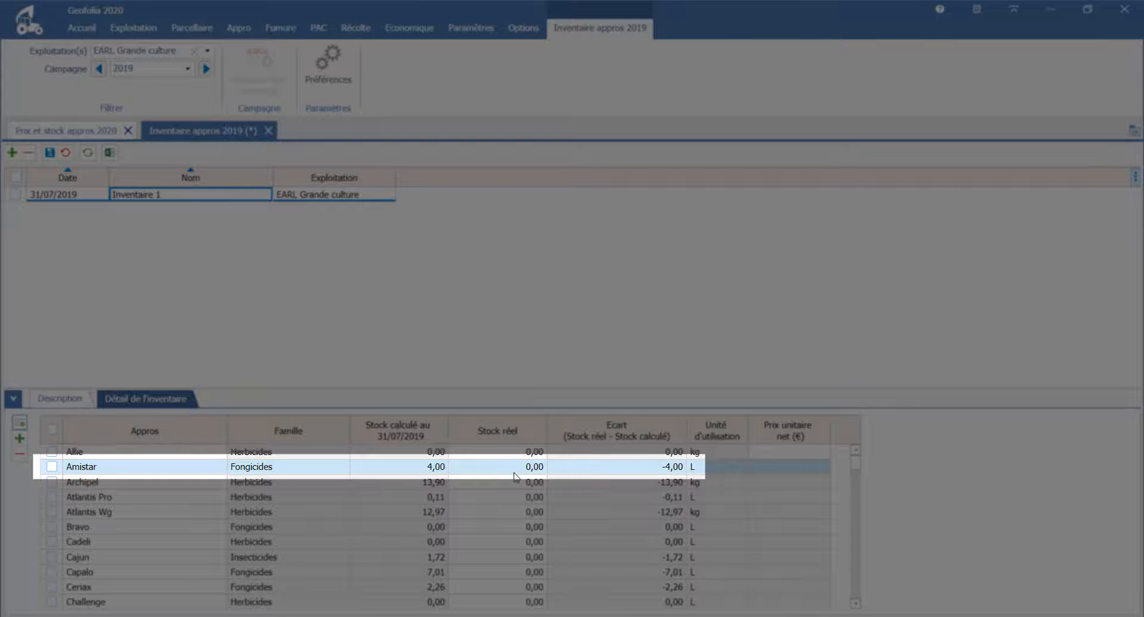
# Set the real stock (Stock réel) of Amistar to 2 and of Atlantis Pro to 10 in the inventory detail.
pyautogui.click(513, 473)
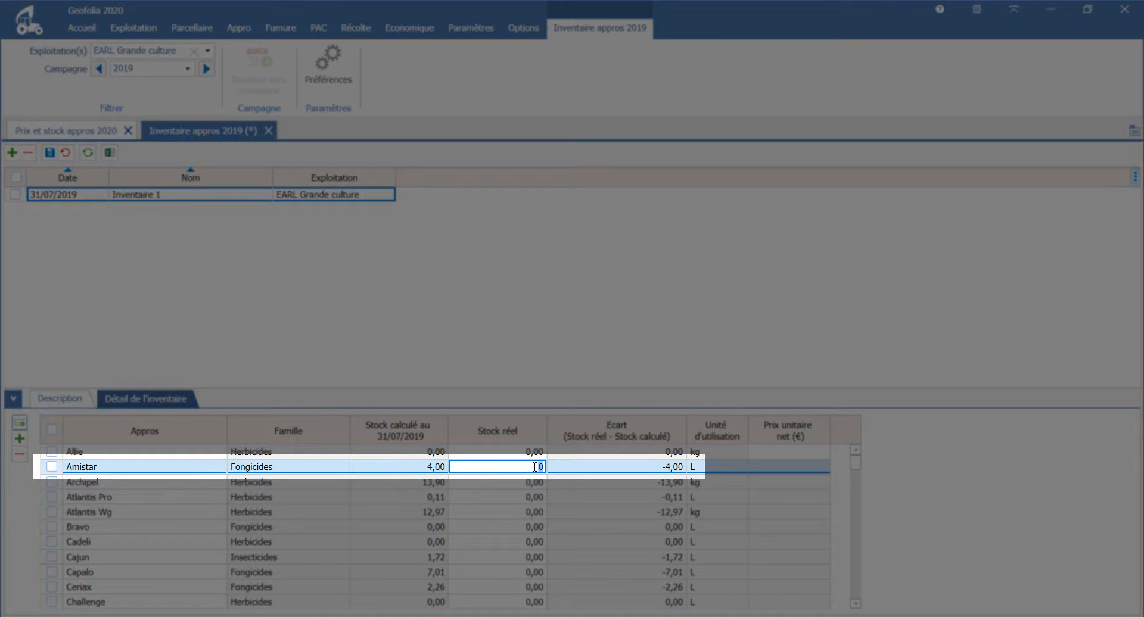
pyautogui.write('2')
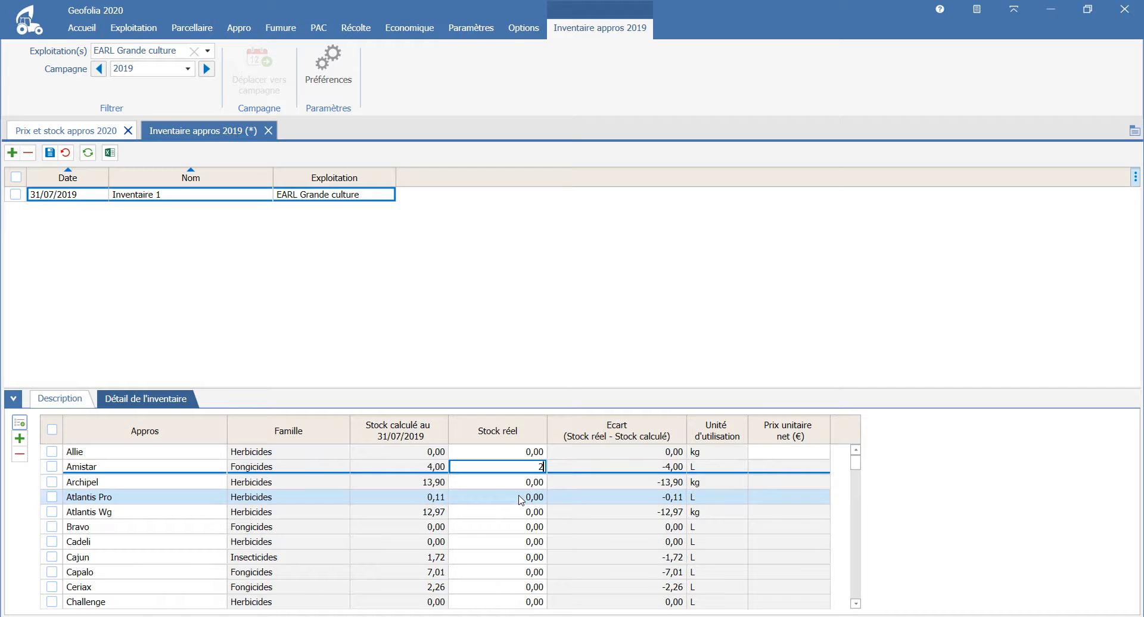
pyautogui.click(522, 497)
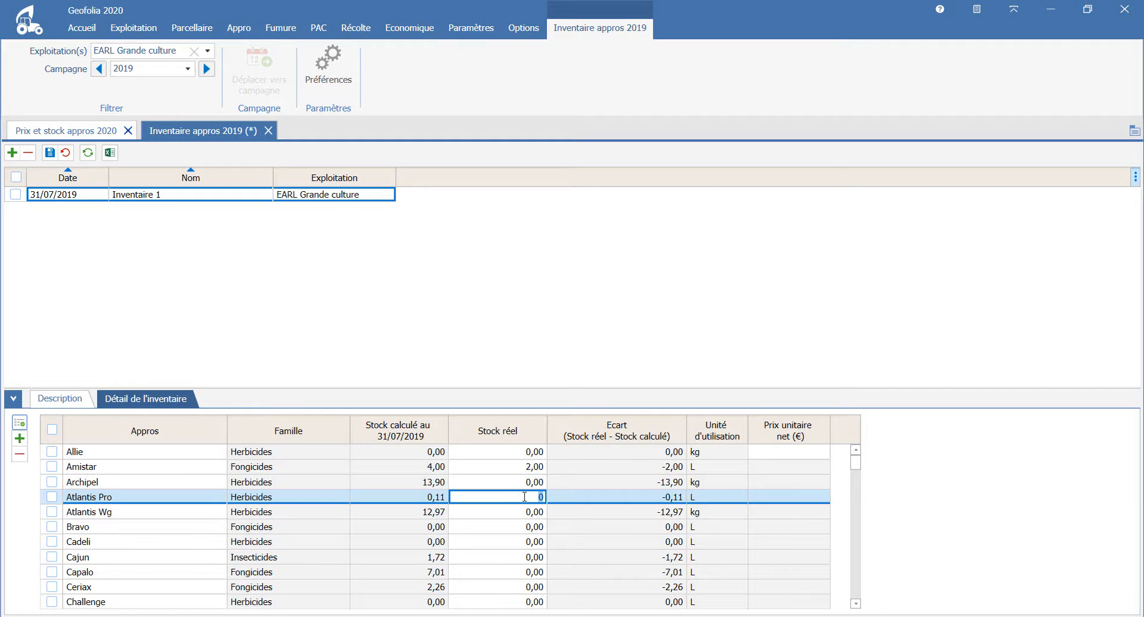
pyautogui.write('10')
pyautogui.click(517, 512)
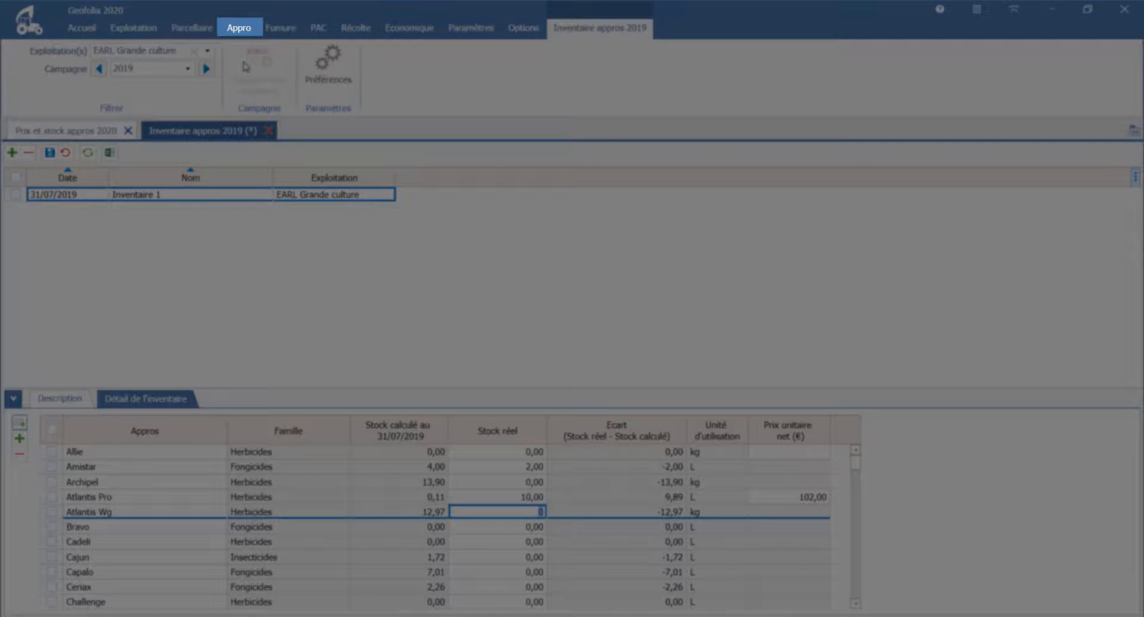
# Delete the products Vegelux and Walabi together from the Phyto supply list and confirm the deletion.
pyautogui.click(239, 28)
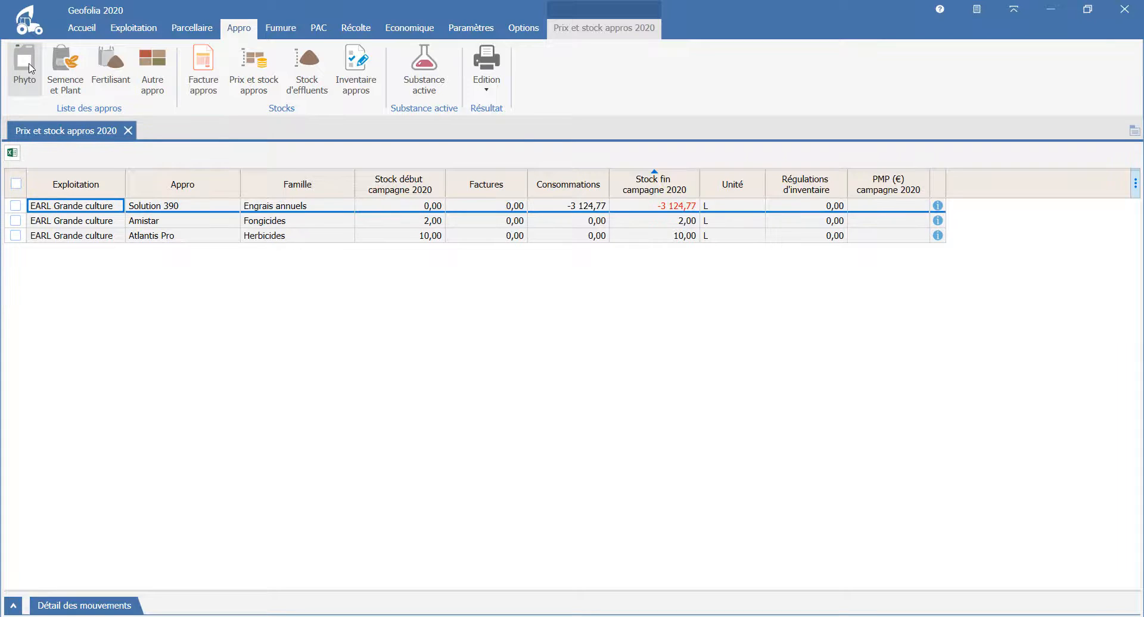
pyautogui.click(25, 65)
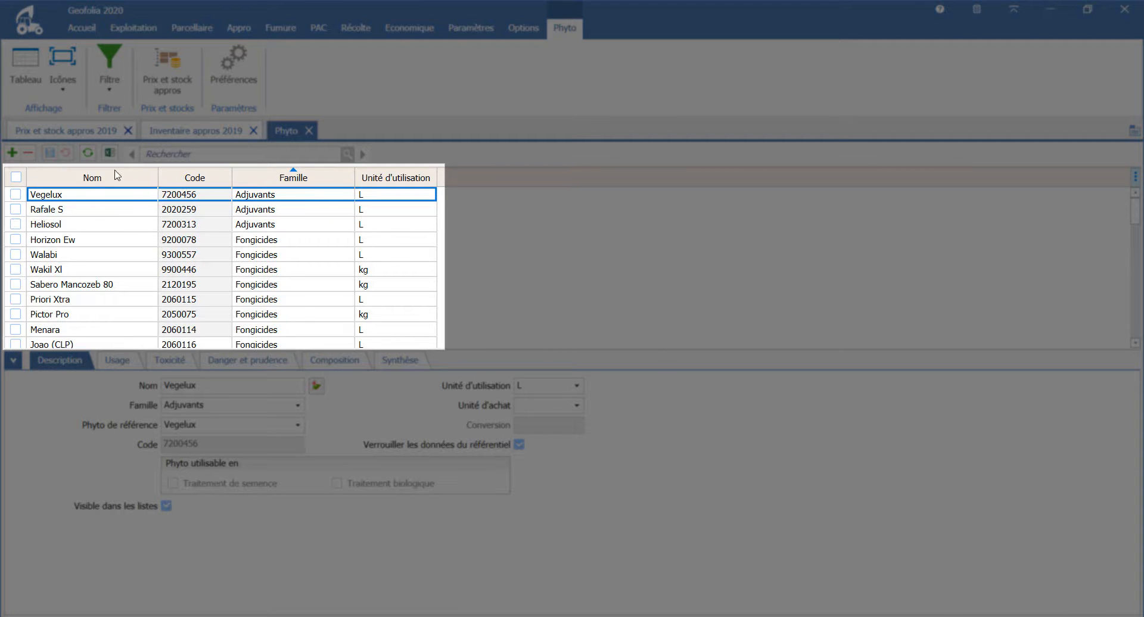
pyautogui.click(15, 195)
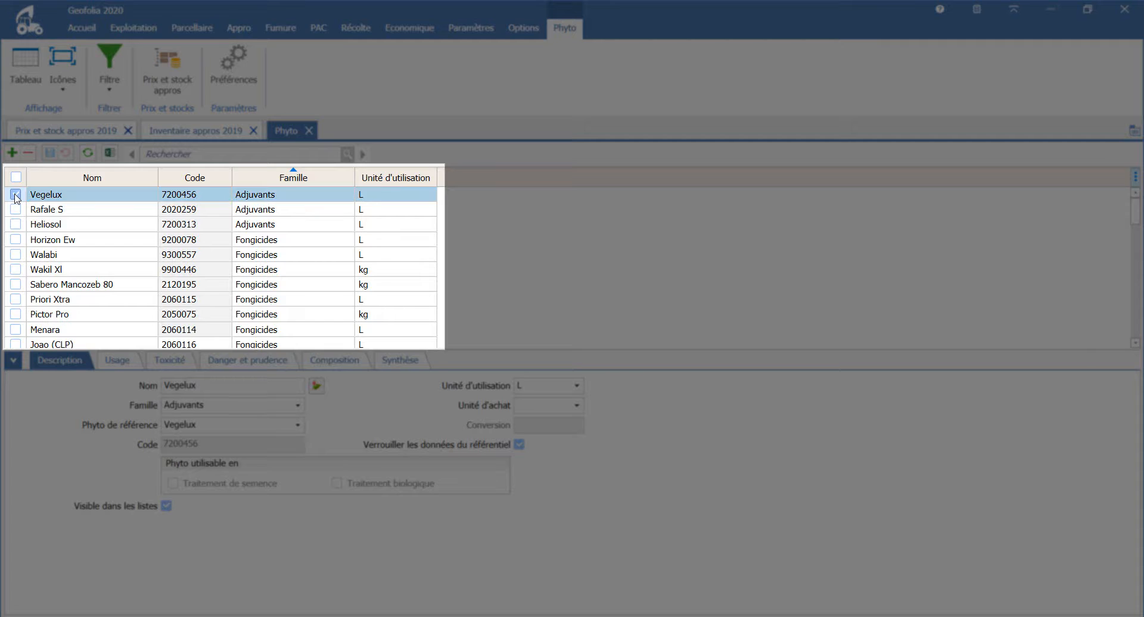
pyautogui.click(15, 256)
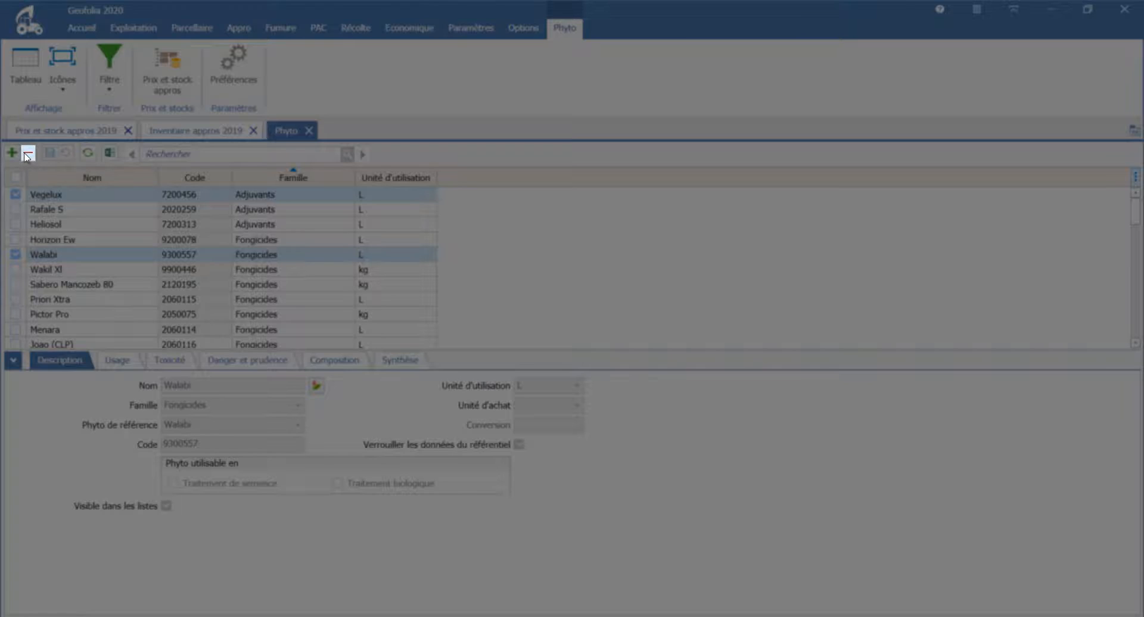
pyautogui.click(27, 155)
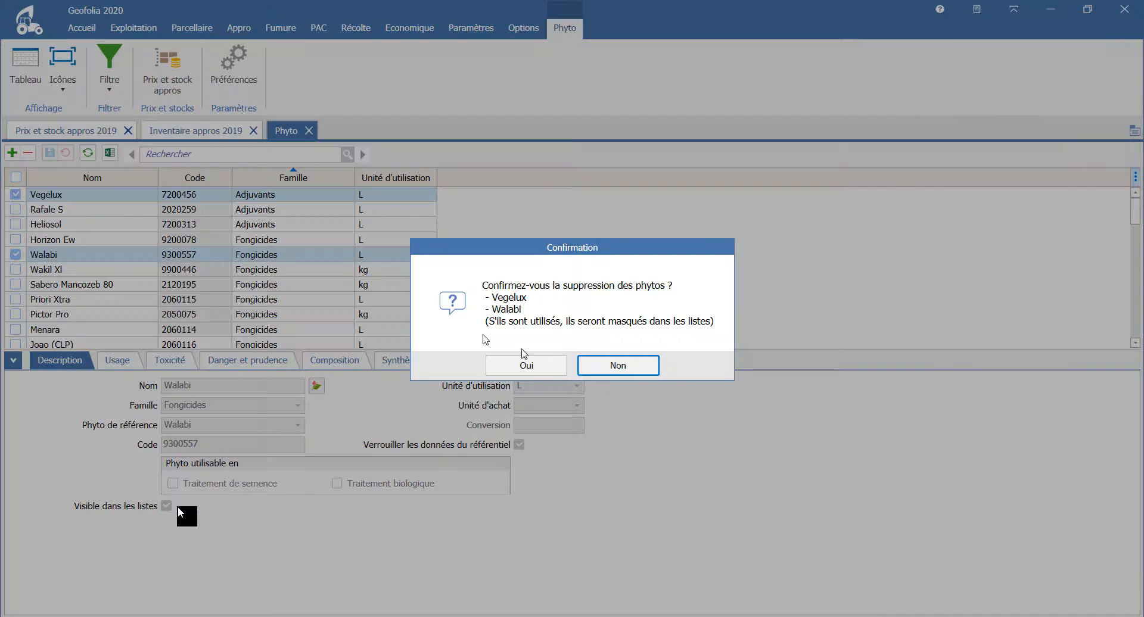
pyautogui.click(515, 370)
pyautogui.click(515, 370)
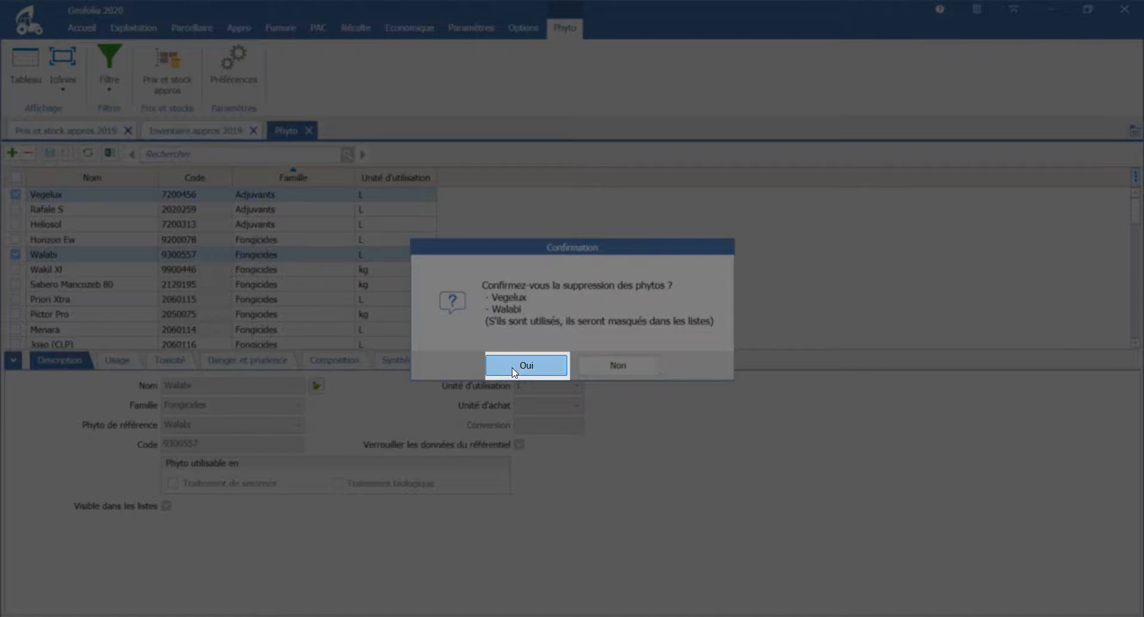